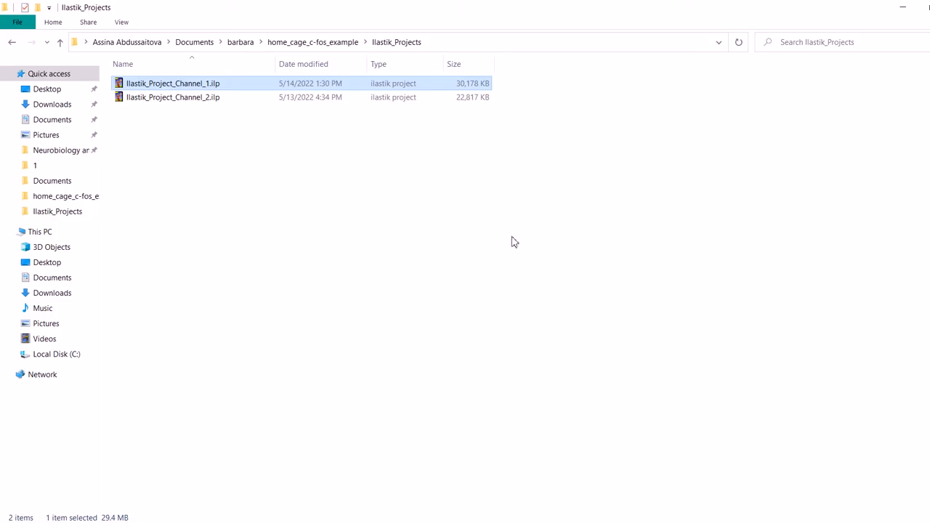
Step: Return to the home_cage_c-fos_example folder, switch to Fiji and start BrainJ's Create Ilastik training images tool
left_click(275, 43)
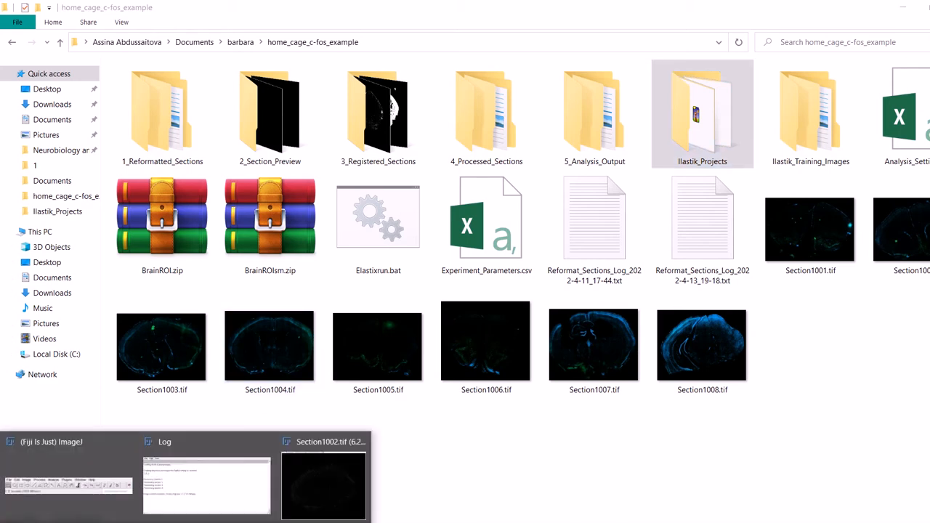
left_click(80, 475)
left_click_drag(364, 101, 574, 141)
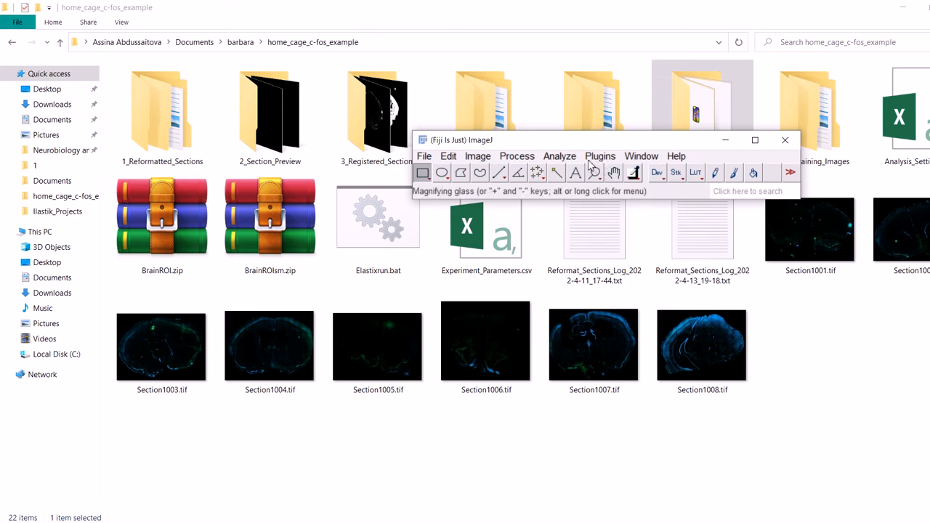
left_click(592, 158)
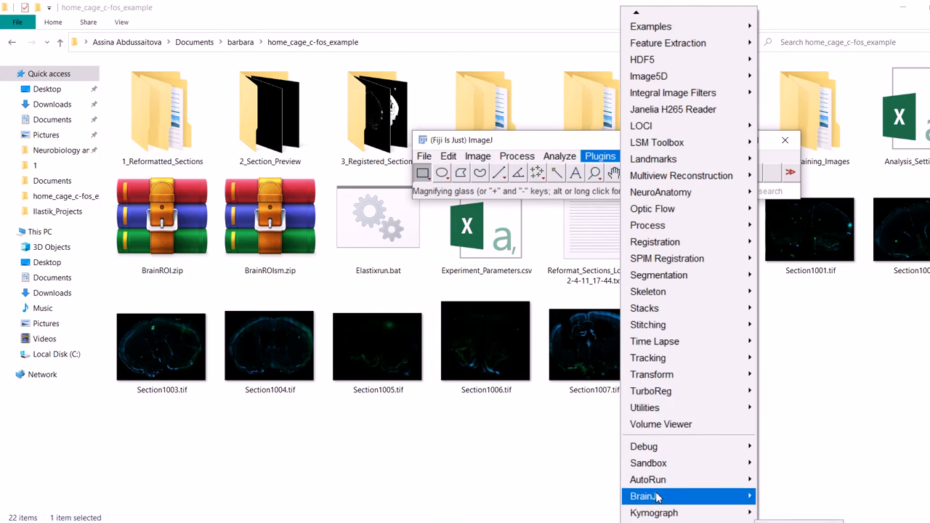
mouse_move(630, 499)
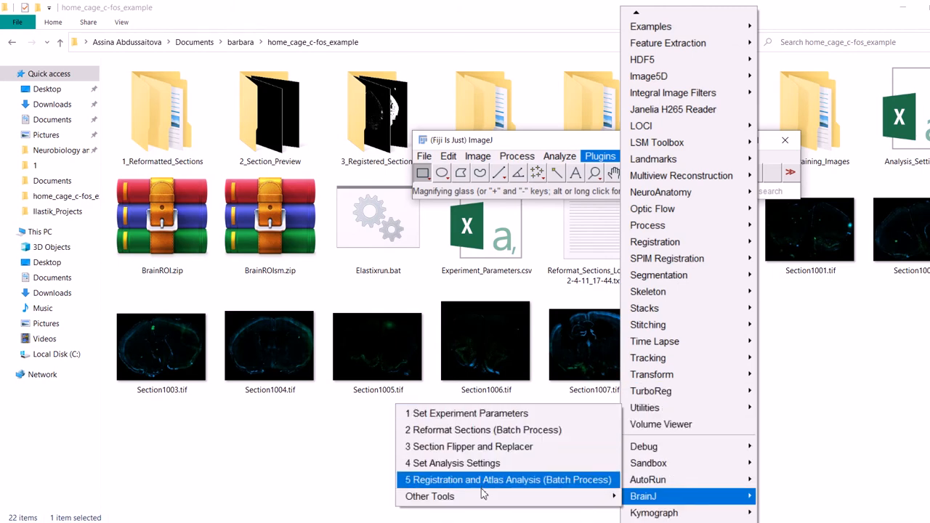
mouse_move(483, 496)
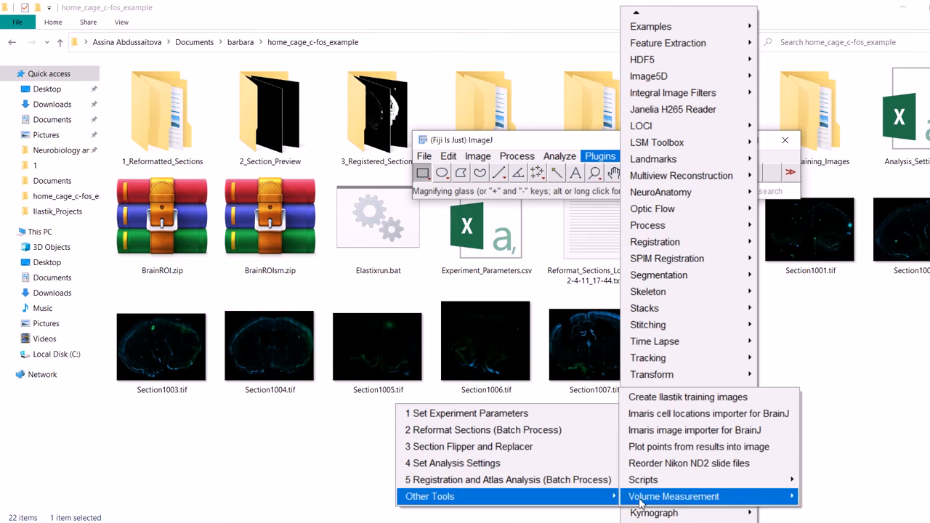
left_click(666, 398)
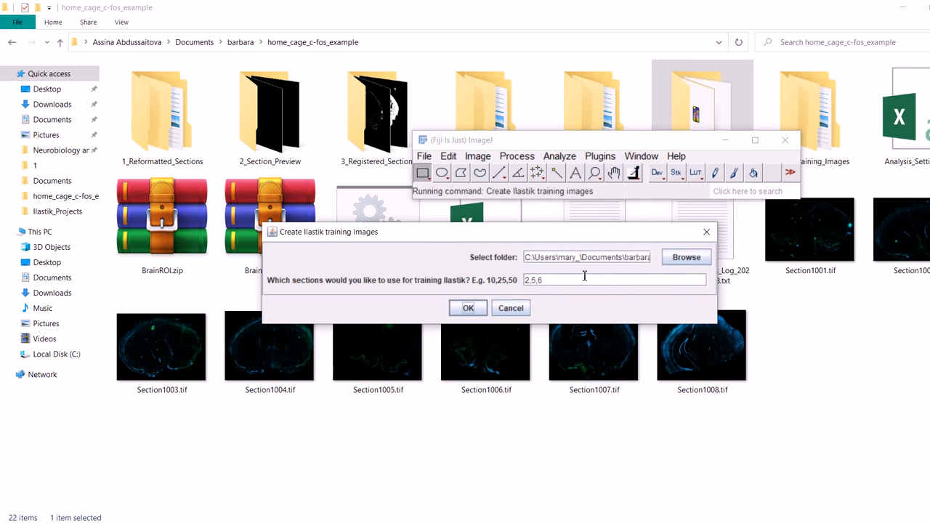
Step: Choose home_cage_c-fos_example as the folder for creating the Ilastik training images
left_click(676, 257)
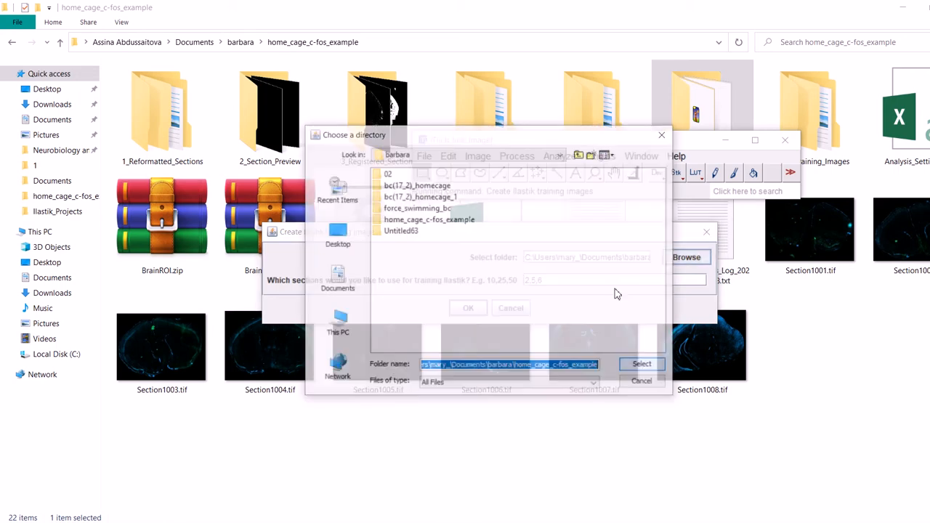
double_click(409, 222)
double_click(407, 174)
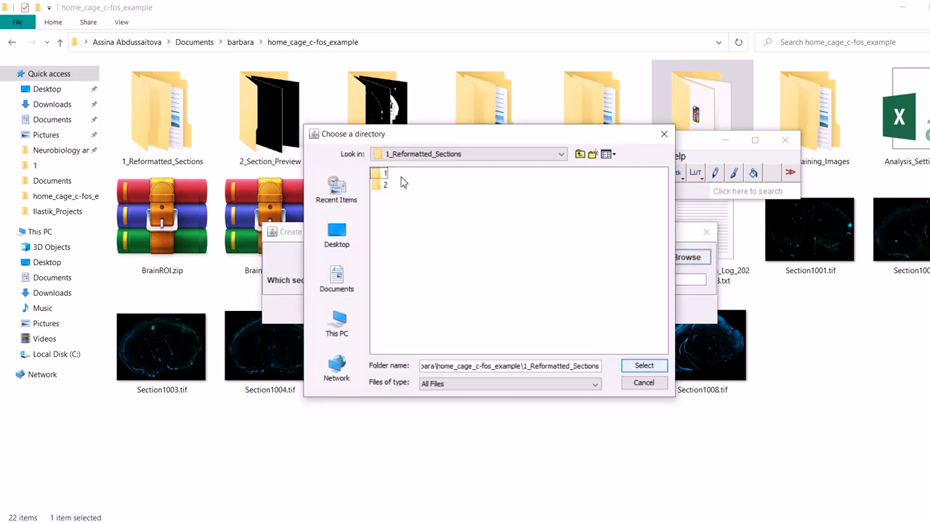
left_click(383, 176)
double_click(383, 176)
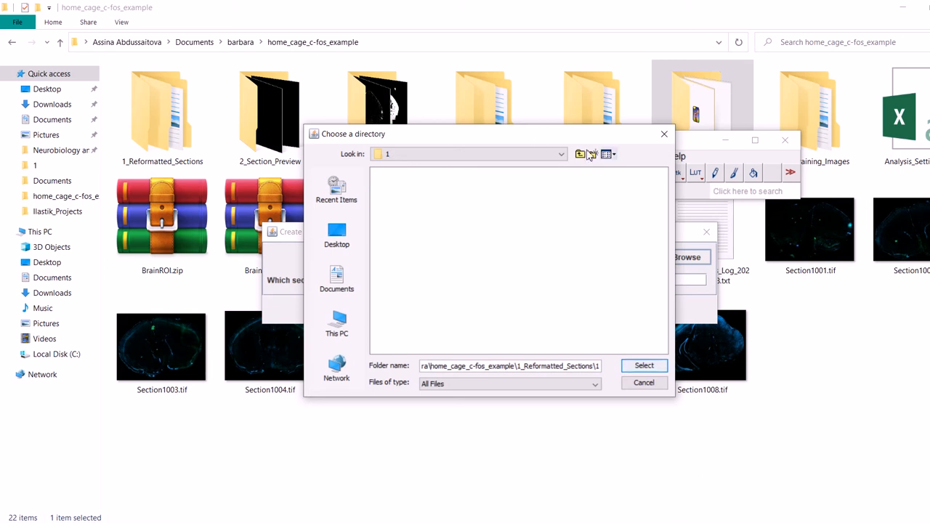
left_click(561, 154)
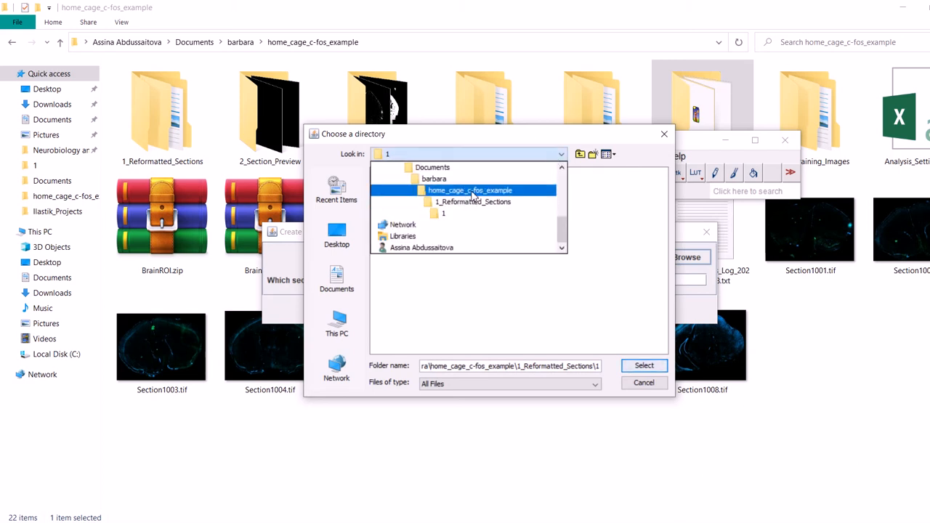
left_click(471, 192)
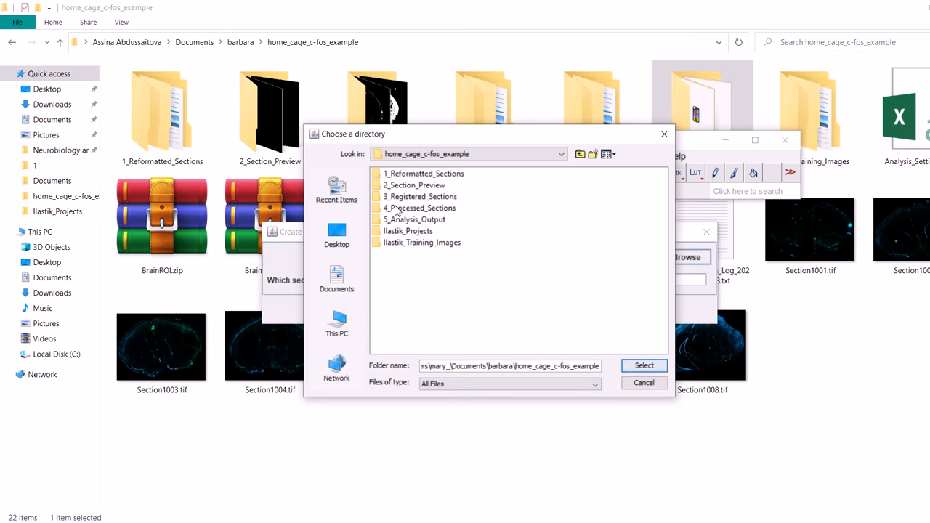
left_click(634, 371)
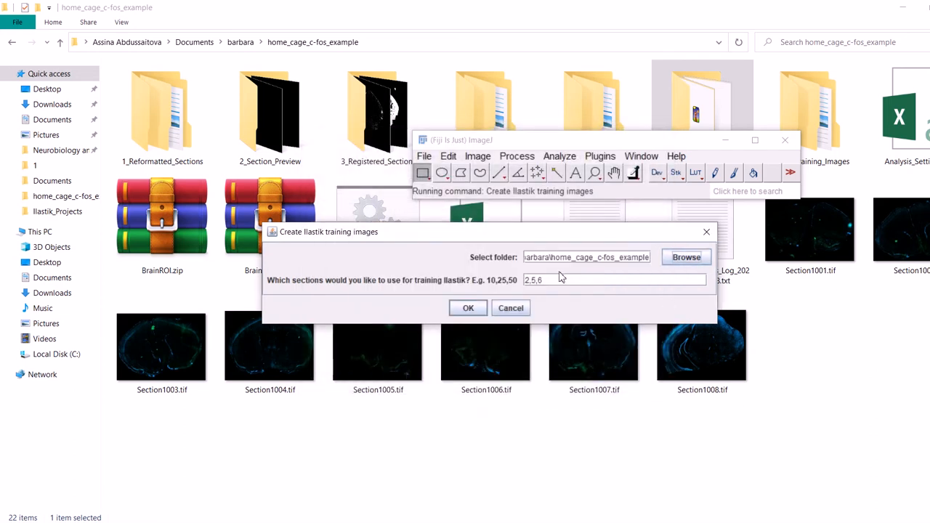
Step: Use sections 2,5,6 for training Ilastik and run the training image creation
double_click(553, 278)
type("2")
left_click(468, 309)
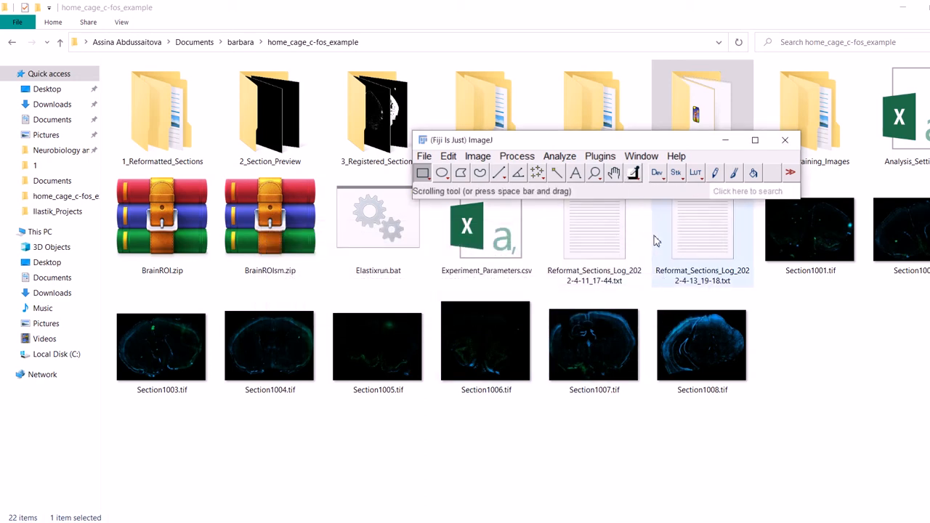
Step: Check the processing log for the training image creation, then minimize the log and Fiji windows
key("alt+Tab")
key("alt+Tab")
key("alt+Tab")
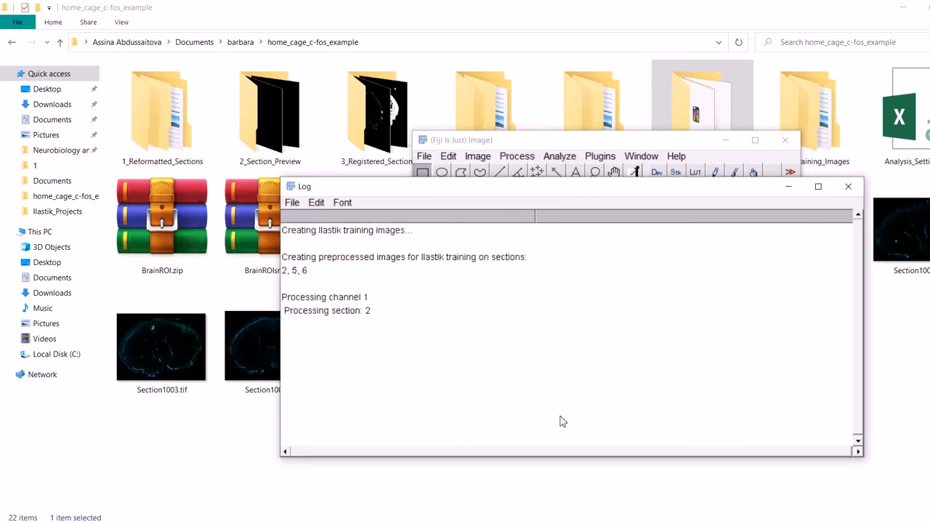
left_click_drag(531, 190, 475, 169)
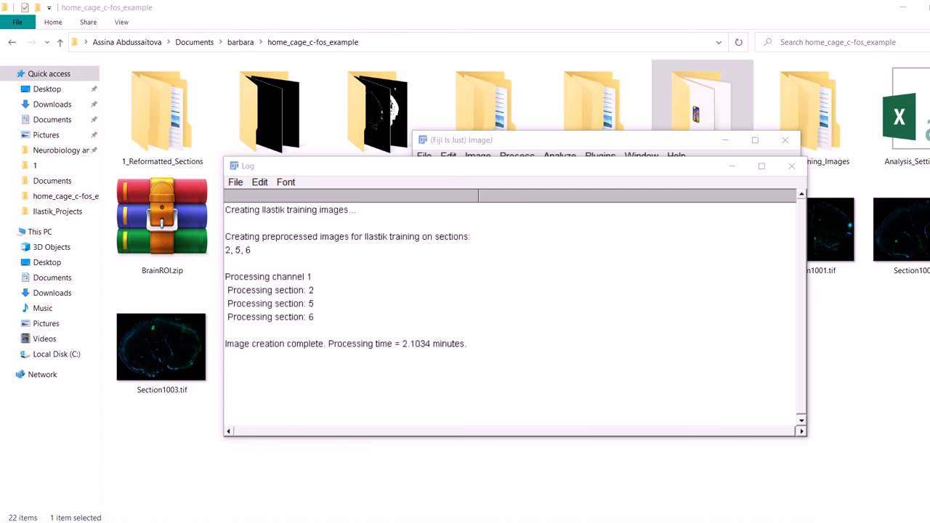
left_click(732, 165)
left_click(727, 142)
double_click(708, 115)
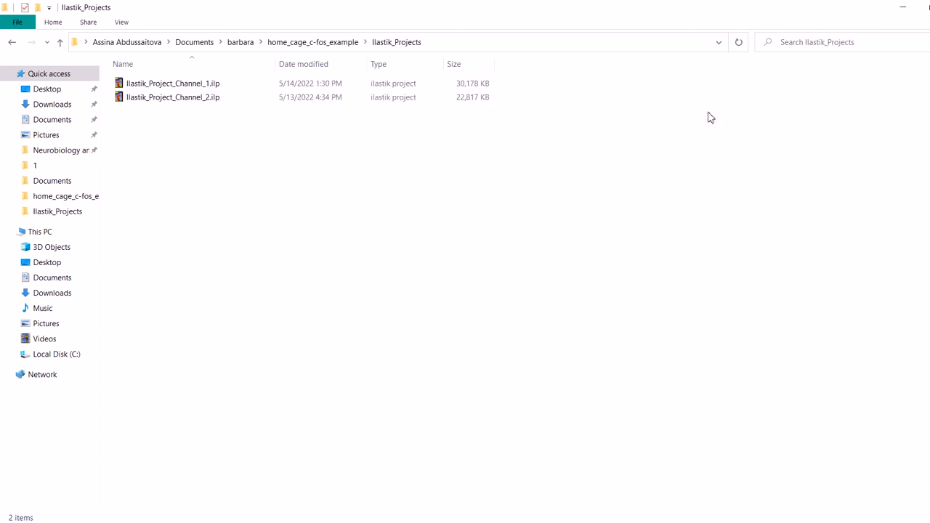
left_click(337, 41)
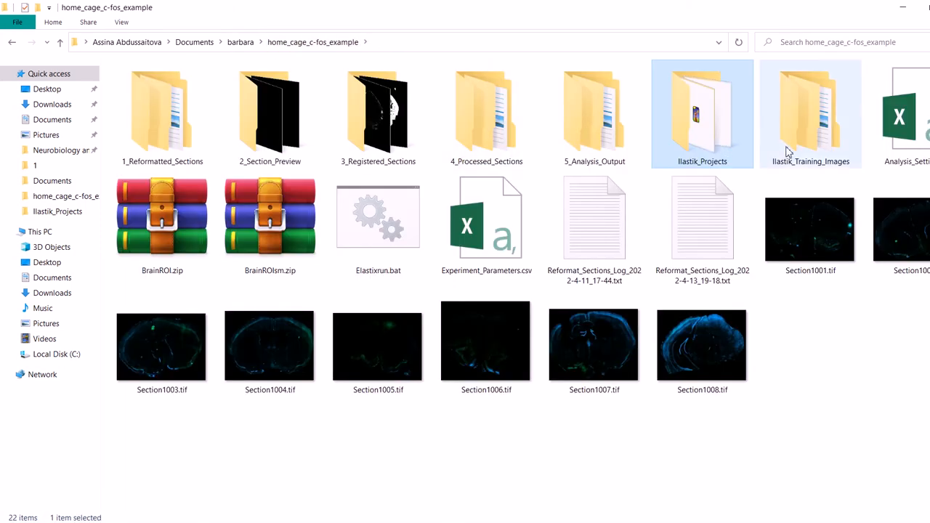
left_click(794, 385)
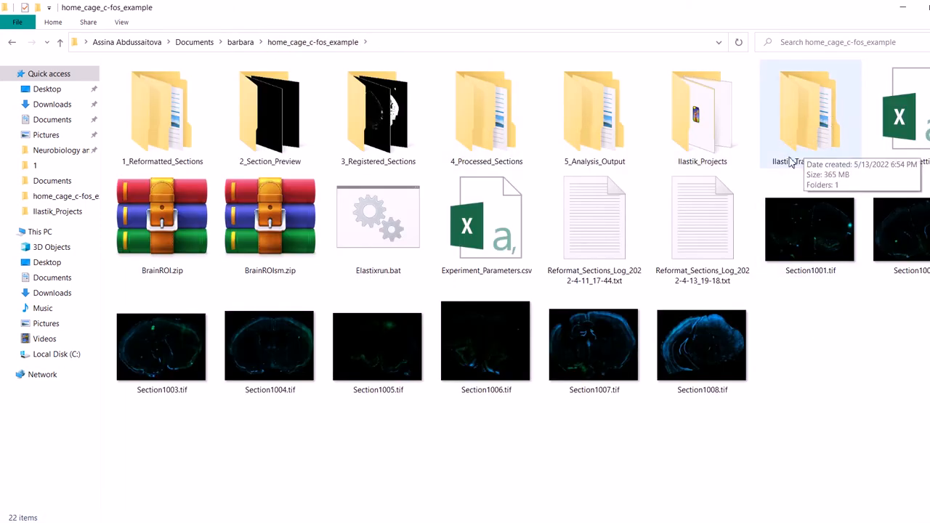
key("alt+Tab")
key("alt+Tab")
key("alt+Tab")
key("alt+Tab")
key("alt+Tab")
key("alt+Tab")
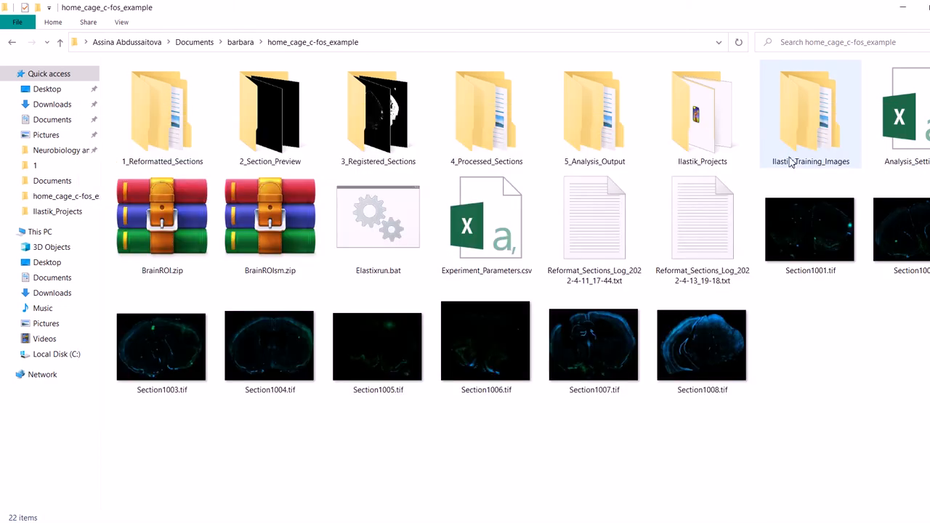
Step: Browse to the channel folder 1 inside Ilastik_Training_Images
double_click(788, 157)
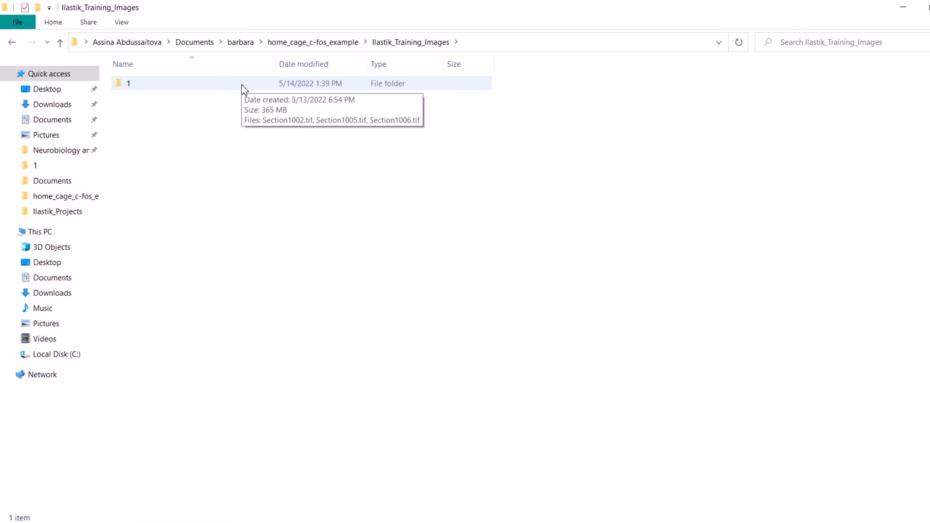
left_click(289, 43)
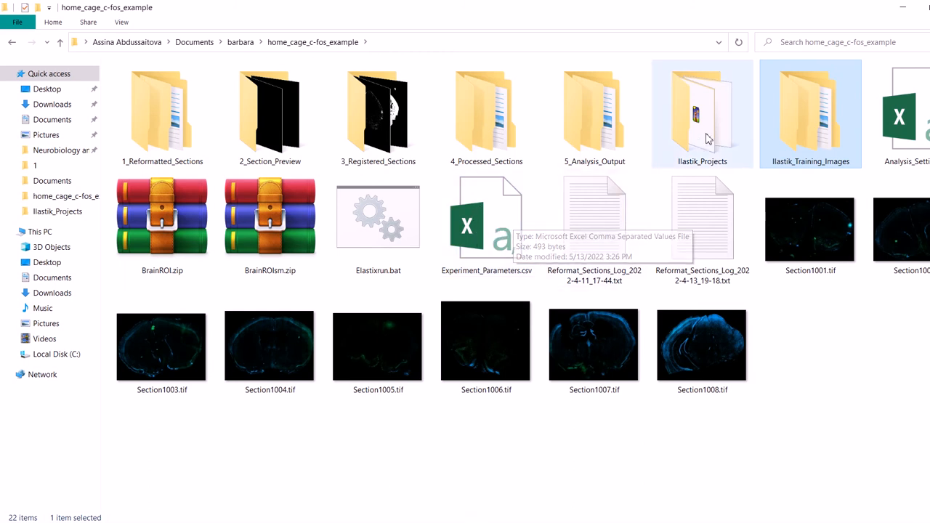
double_click(798, 108)
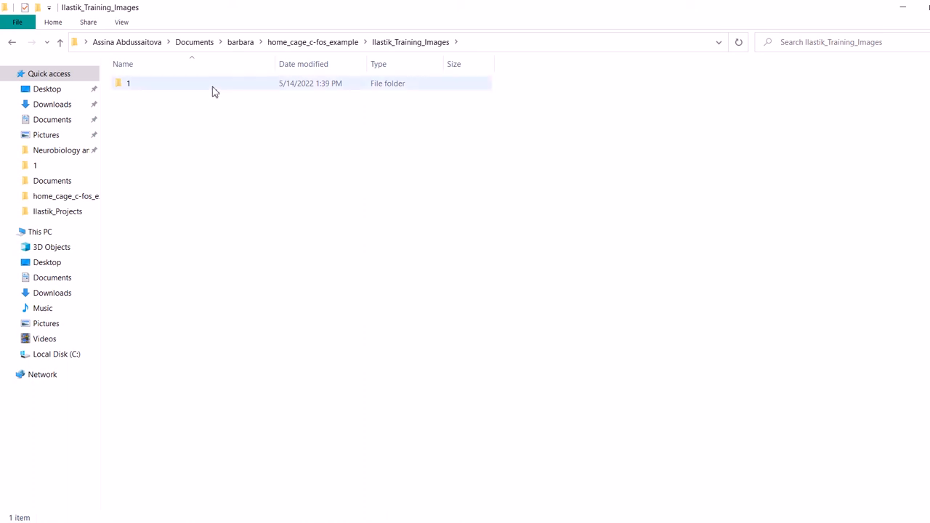
double_click(127, 87)
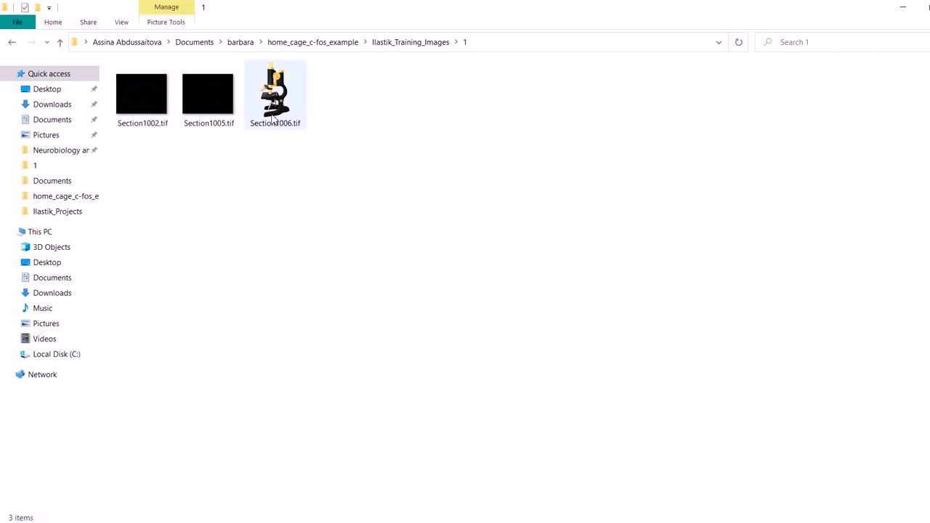
Step: Open the training image Section1002.tif in Fiji, examine its cells at several magnifications and close it
left_click(139, 92)
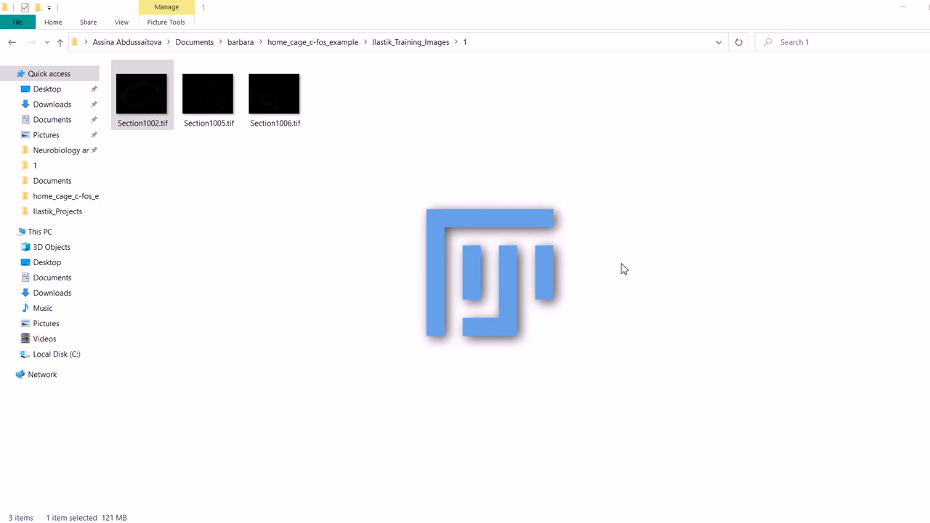
scroll(370, 160, "up", 10)
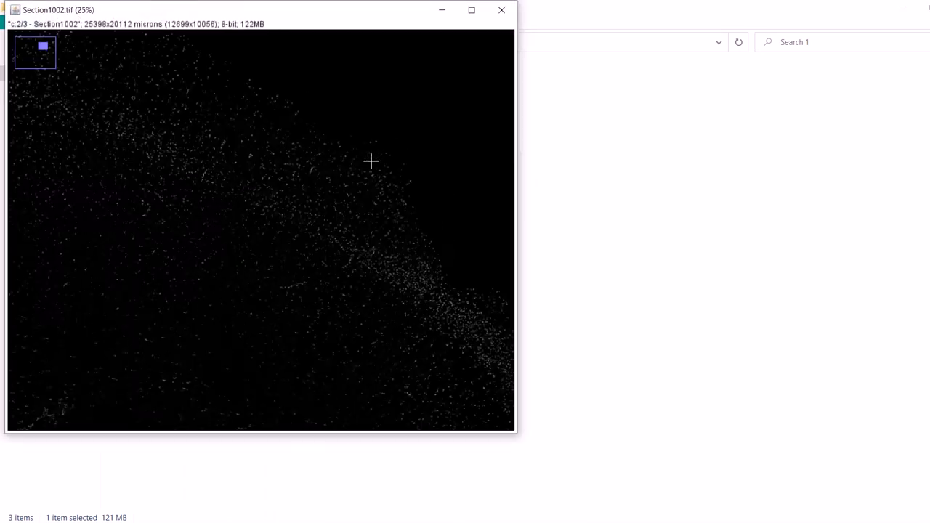
scroll(371, 160, "down", 7)
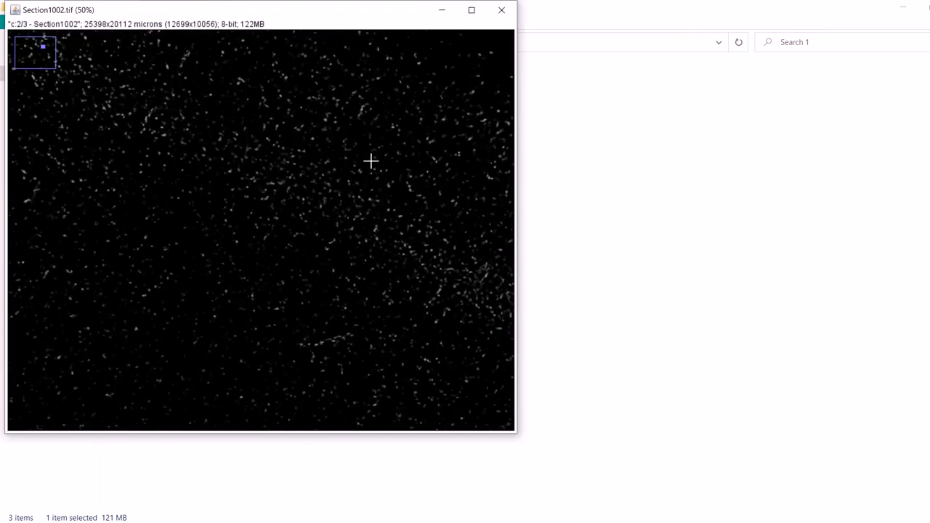
scroll(370, 160, "down", 3)
scroll(131, 306, "up", 9)
scroll(131, 305, "down", 7)
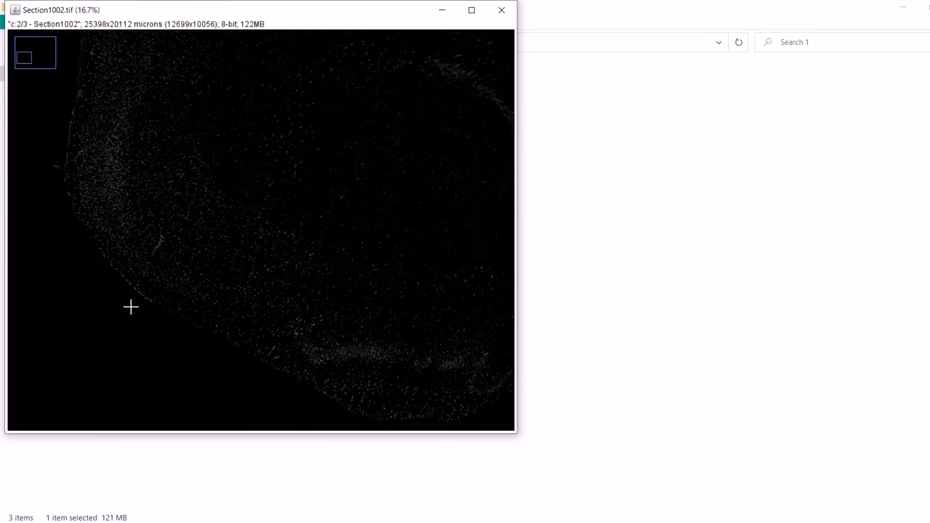
scroll(332, 318, "up", 4)
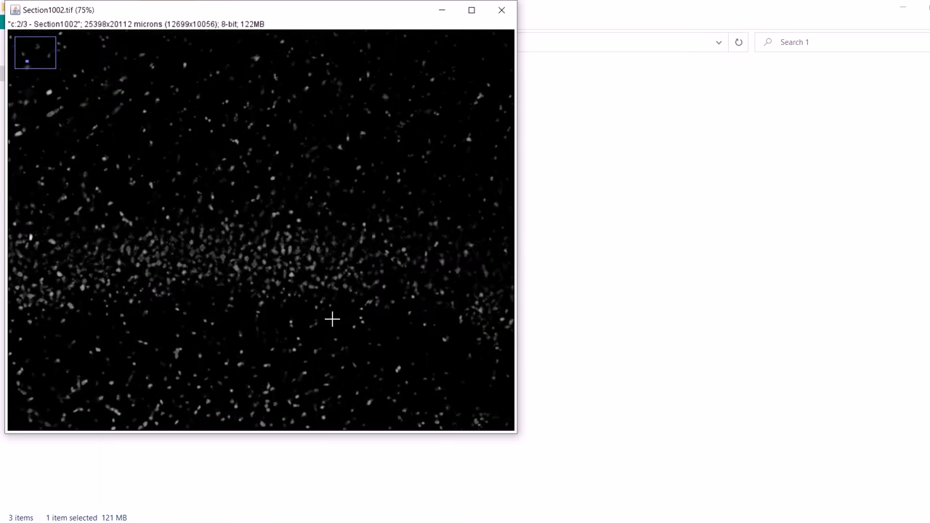
scroll(332, 318, "up", 5)
scroll(332, 318, "down", 8)
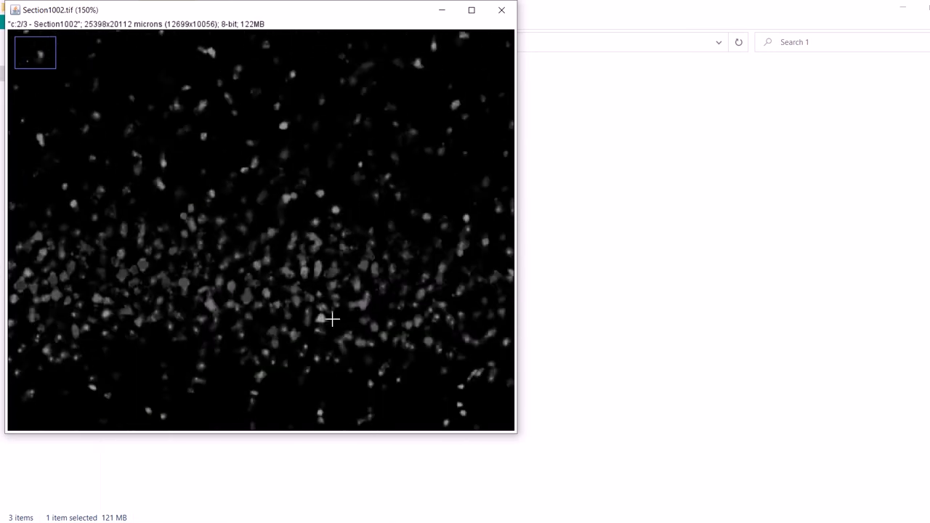
scroll(410, 239, "up", 6)
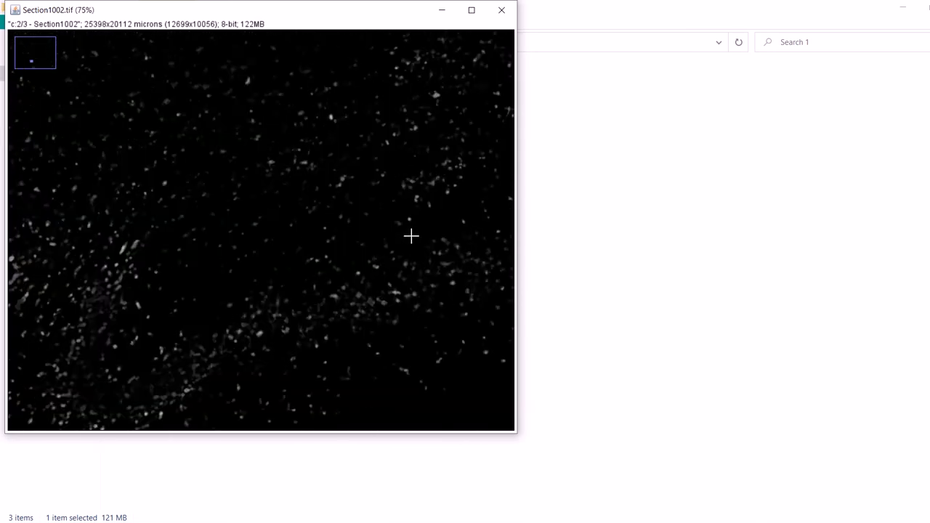
scroll(411, 236, "down", 2)
scroll(411, 236, "down", 6)
left_click(502, 10)
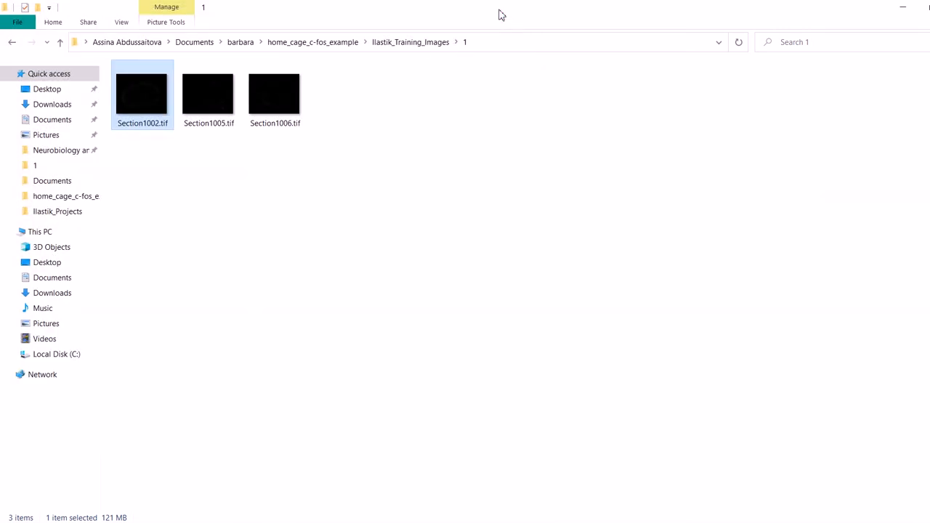
Step: Reopen folder 1, select all three training section images, and return to the home_cage_c-fos_example folder
left_click(386, 42)
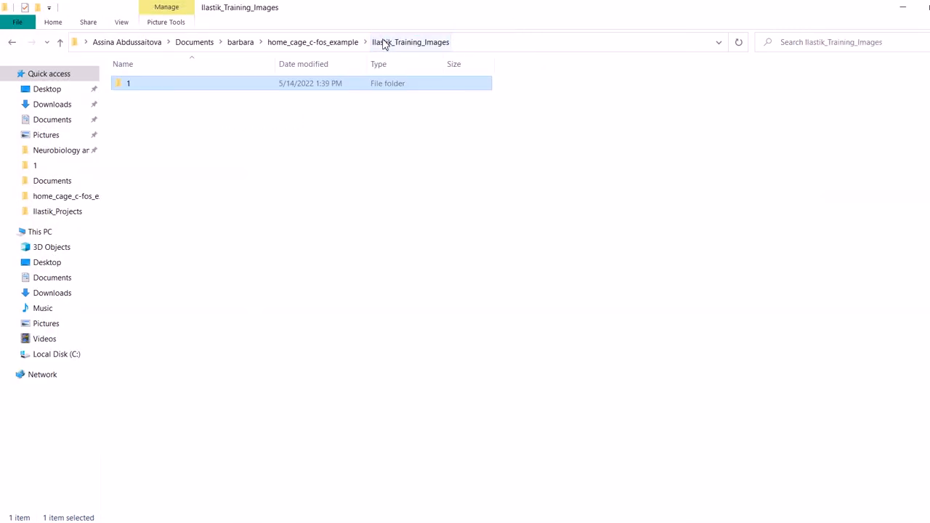
double_click(393, 86)
left_click_drag(348, 124, 134, 102)
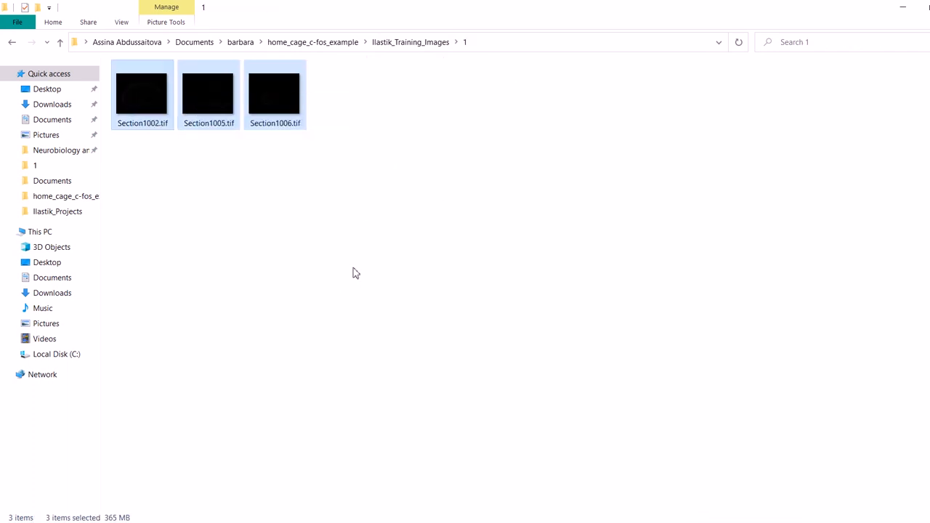
left_click(305, 43)
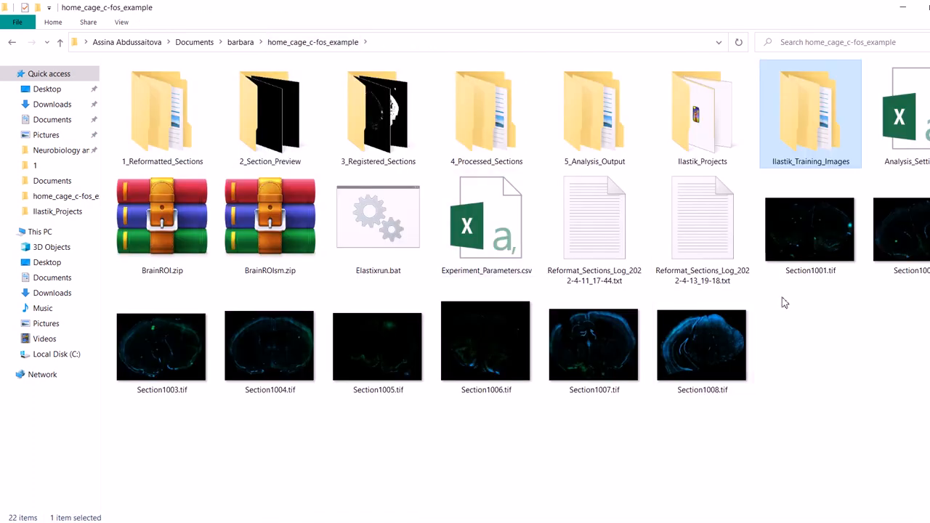